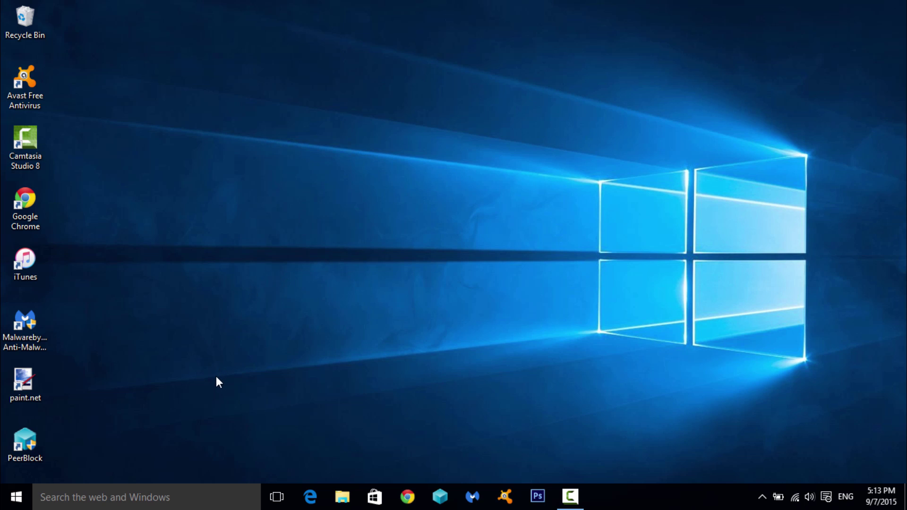
# Step: Launch System Configuration by searching msconfig and show its Boot tab
pyautogui.click(160, 492)
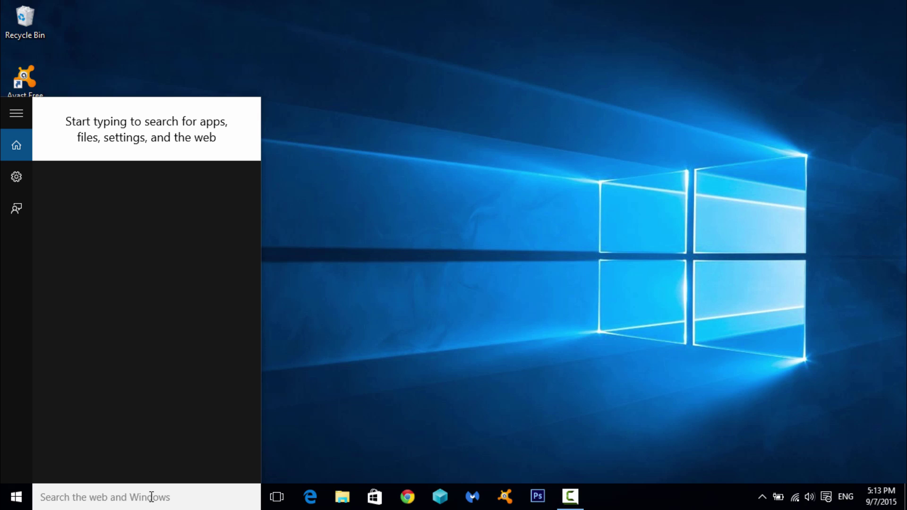
pyautogui.write('msconfig')
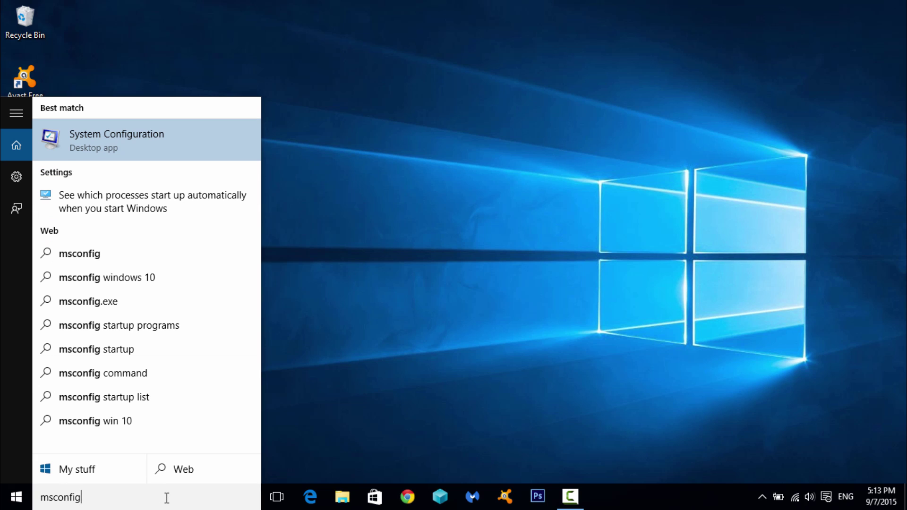
pyautogui.press('Return')
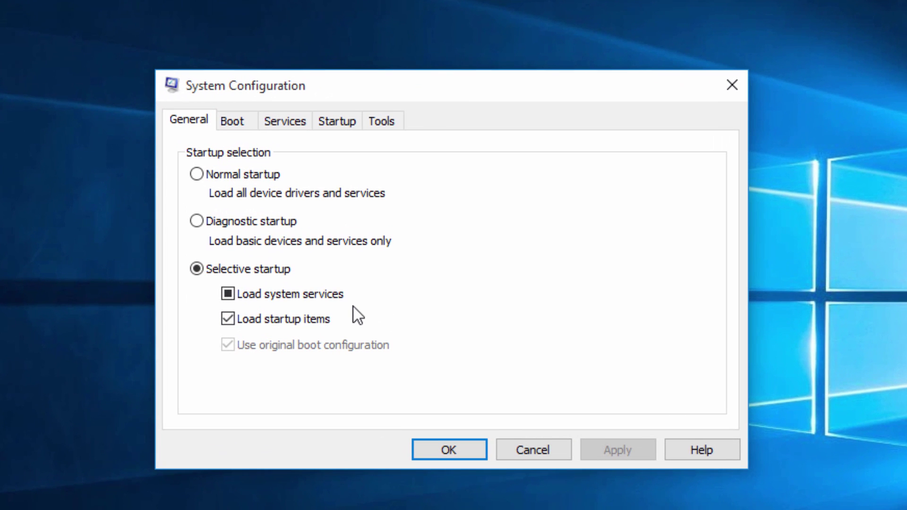
pyautogui.click(239, 127)
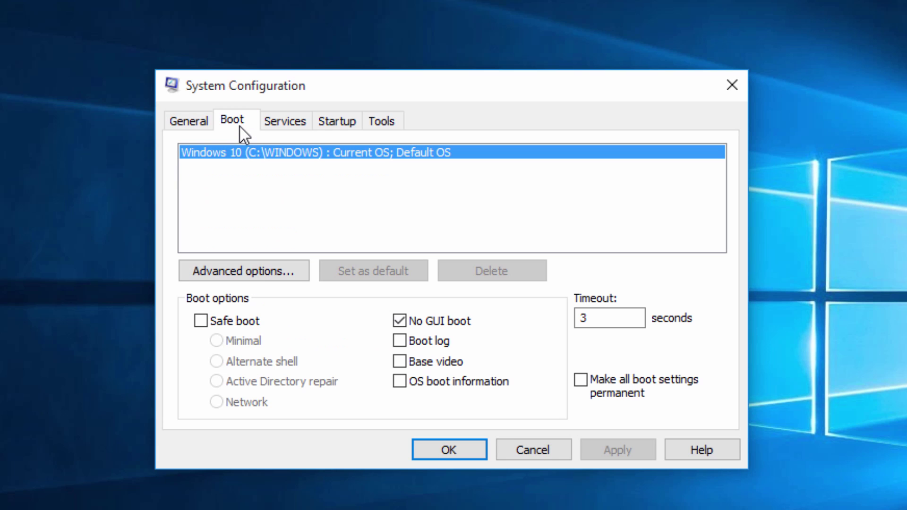
pyautogui.click(248, 269)
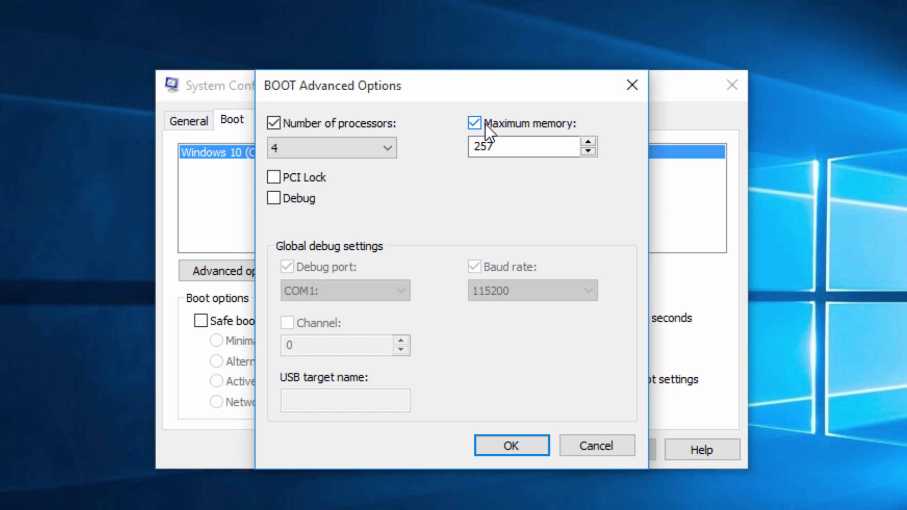
pyautogui.click(496, 144)
pyautogui.click(583, 447)
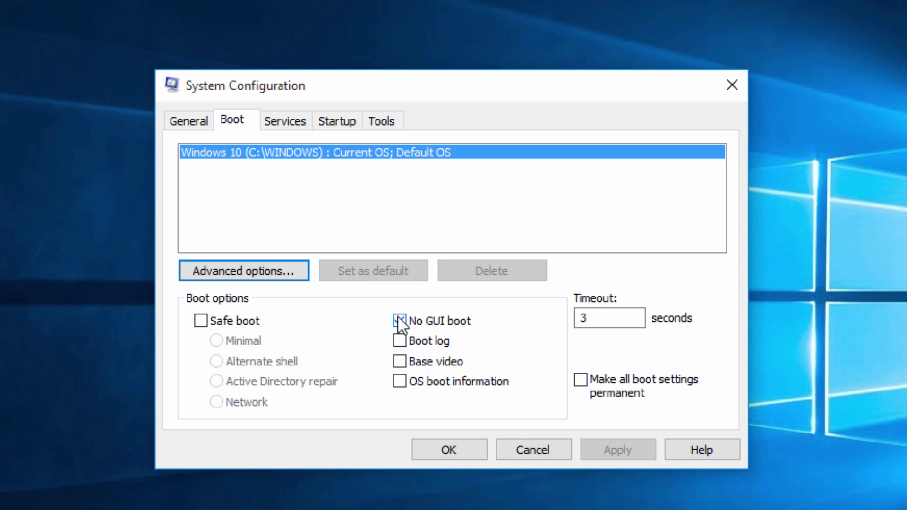
# Step: Hide all Microsoft services on the Services tab, then view the Startup page
pyautogui.click(297, 119)
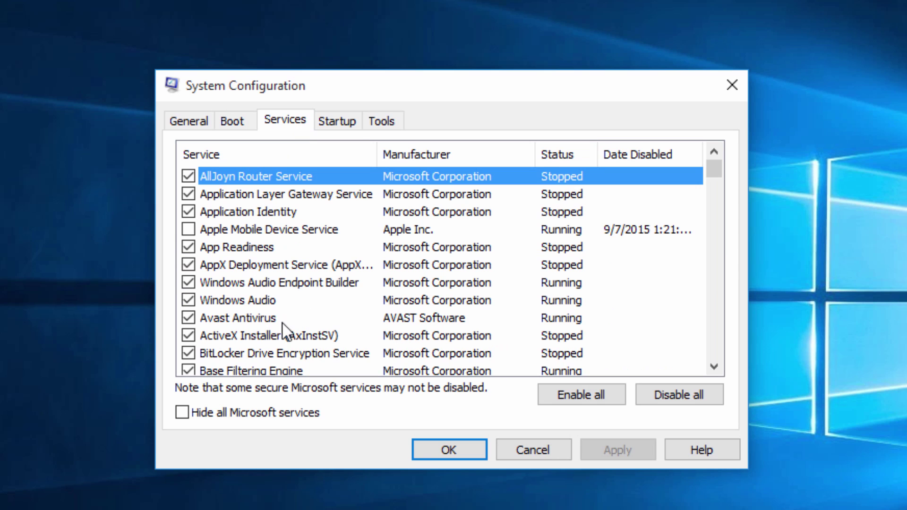
pyautogui.click(181, 413)
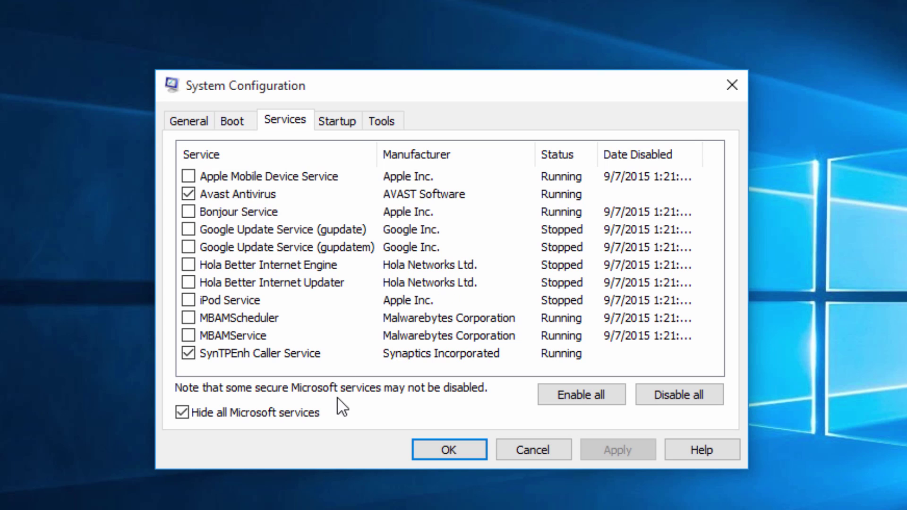
pyautogui.click(338, 122)
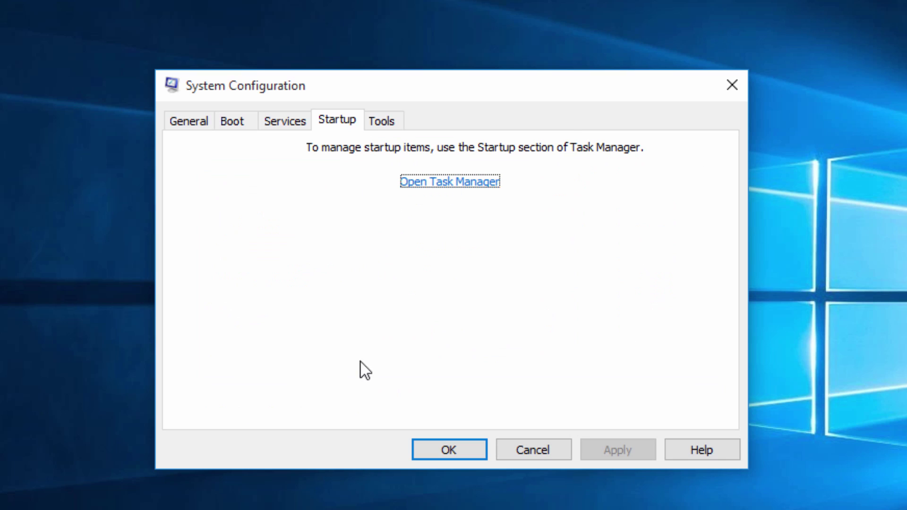
pyautogui.click(420, 185)
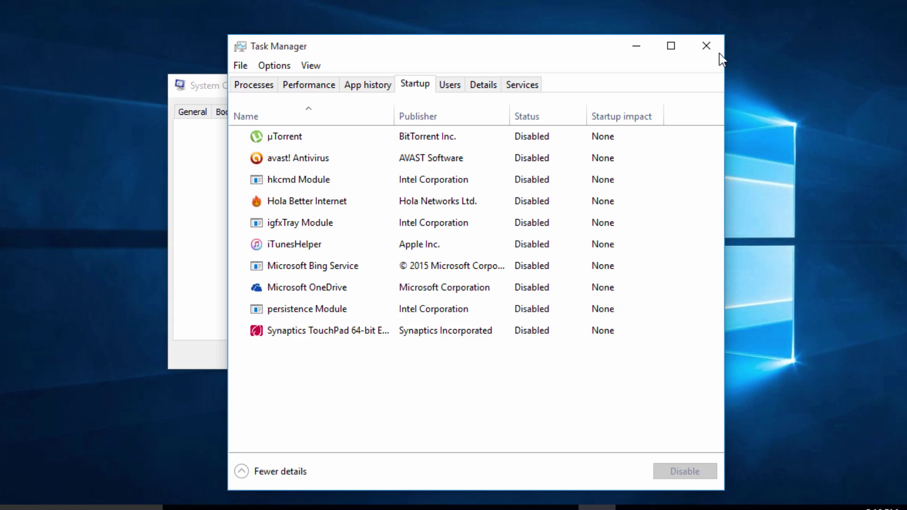
pyautogui.click(706, 46)
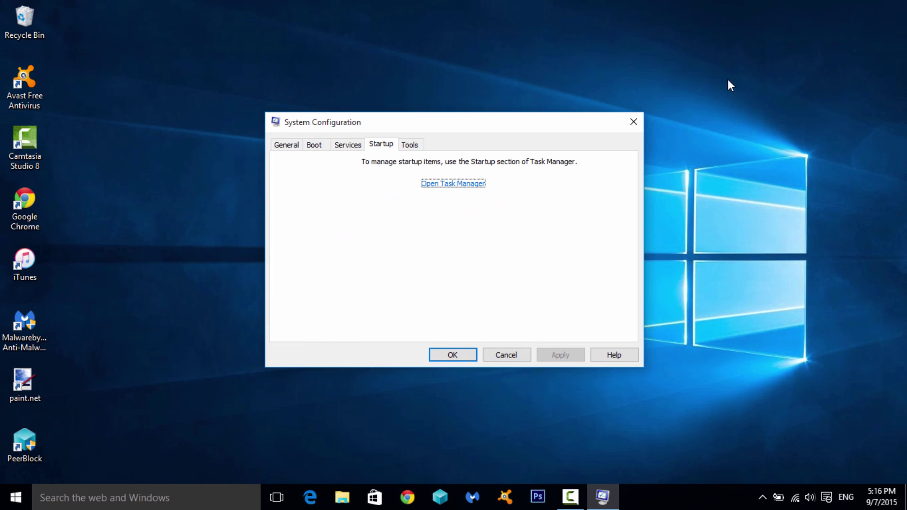
# Step: Close System Configuration, search 'system', pick the System result, and dismiss the search panel
pyautogui.click(633, 124)
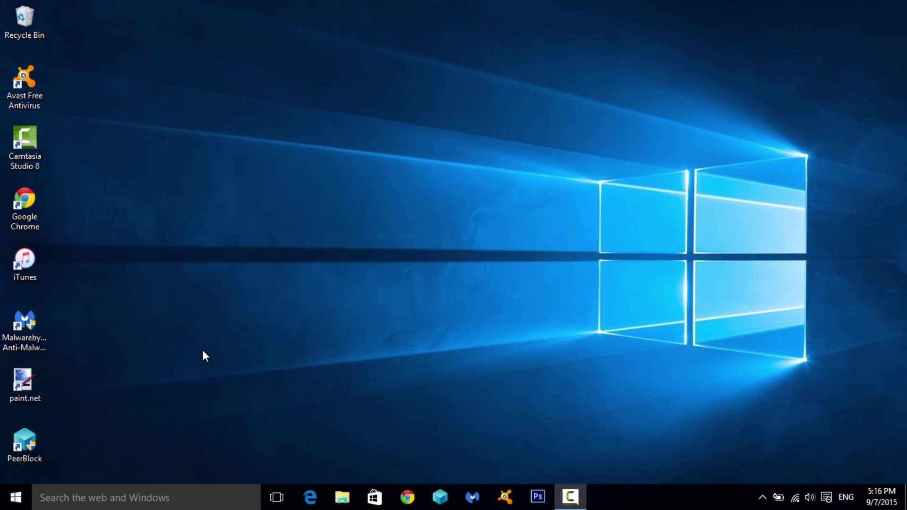
pyautogui.click(152, 489)
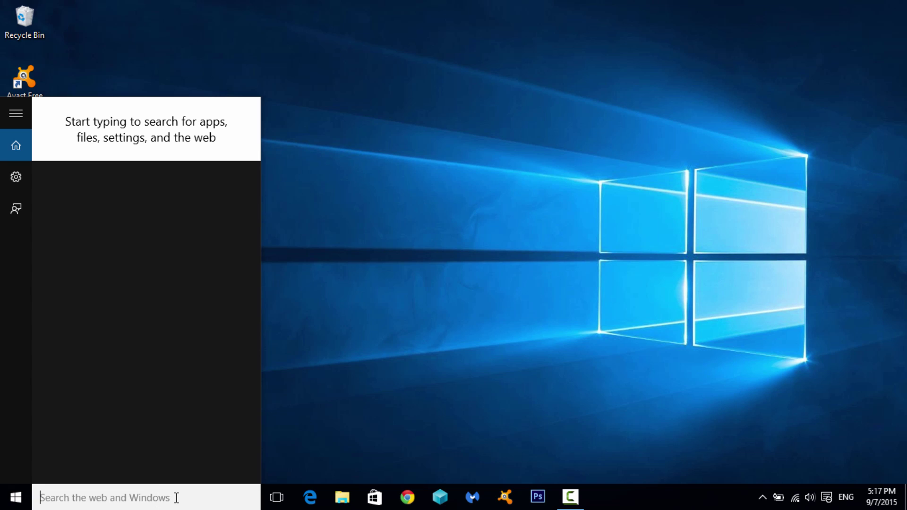
pyautogui.write('system')
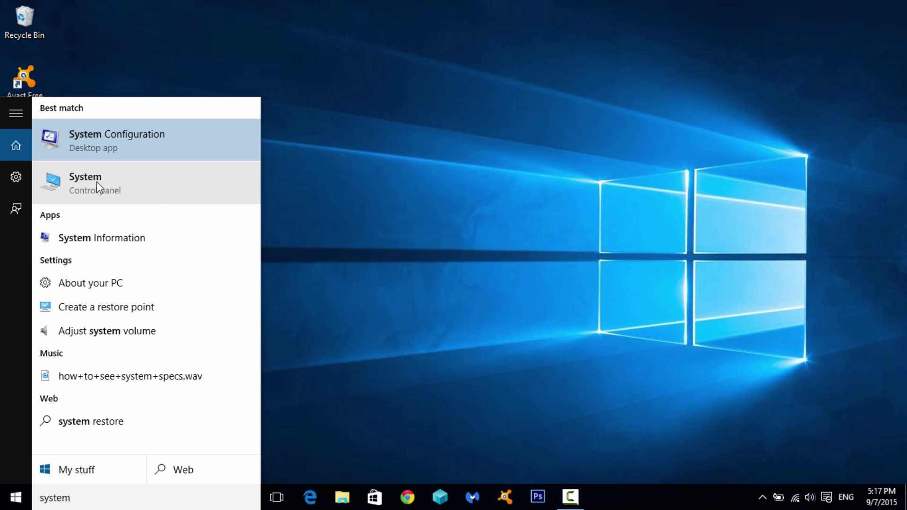
pyautogui.click(166, 175)
pyautogui.press('Escape')
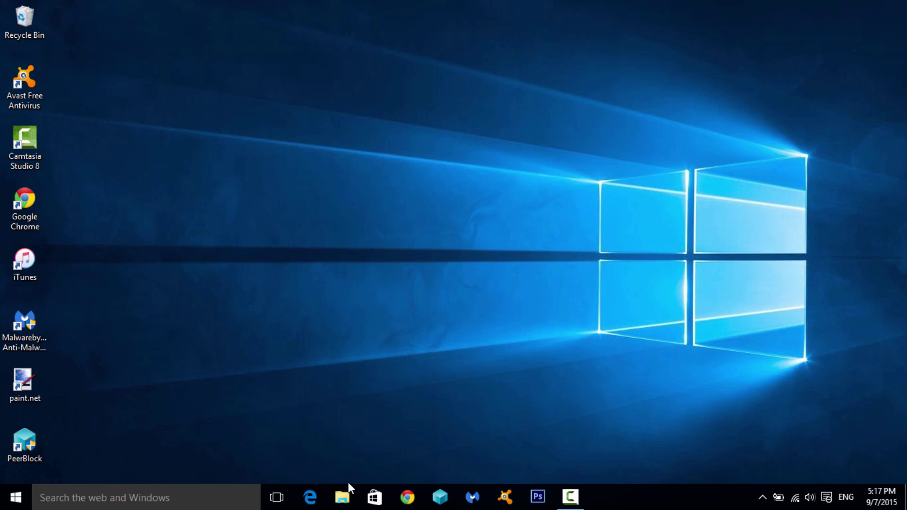
# Step: Open This PC's Properties in File Explorer to show the System page
pyautogui.click(343, 495)
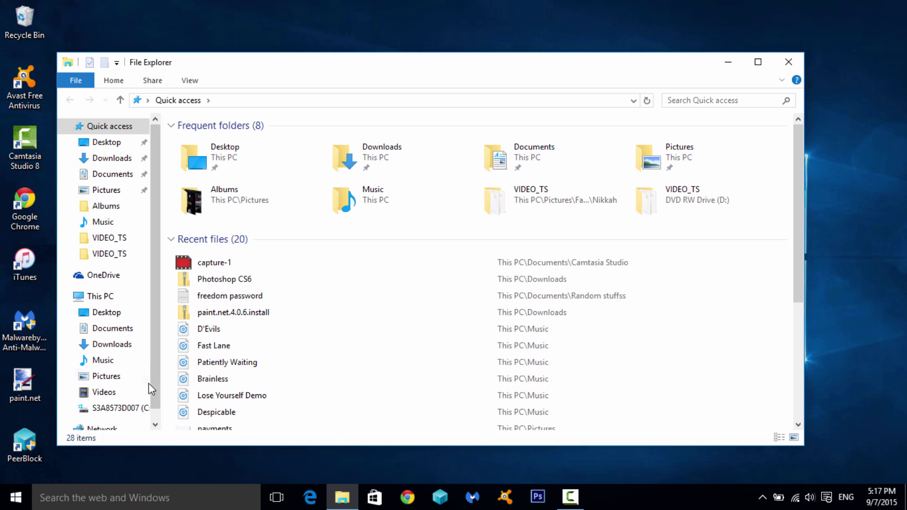
pyautogui.rightClick(121, 303)
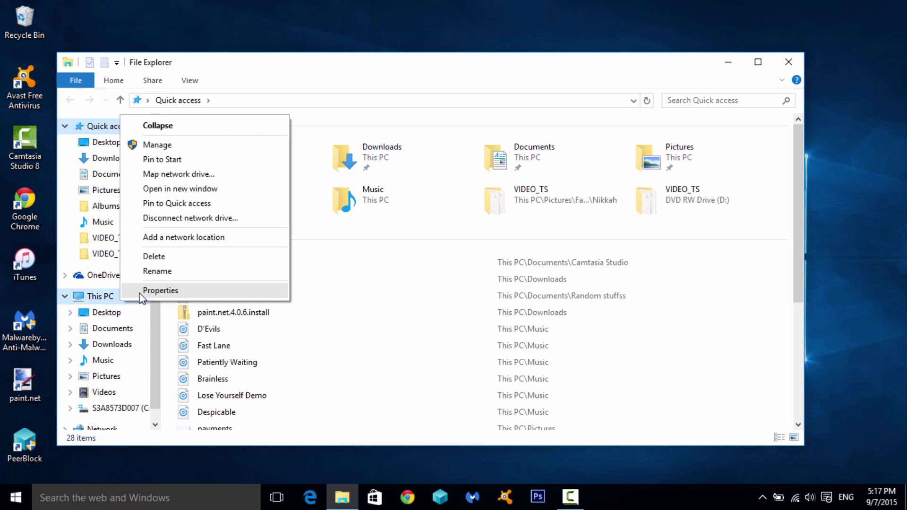
pyautogui.click(141, 293)
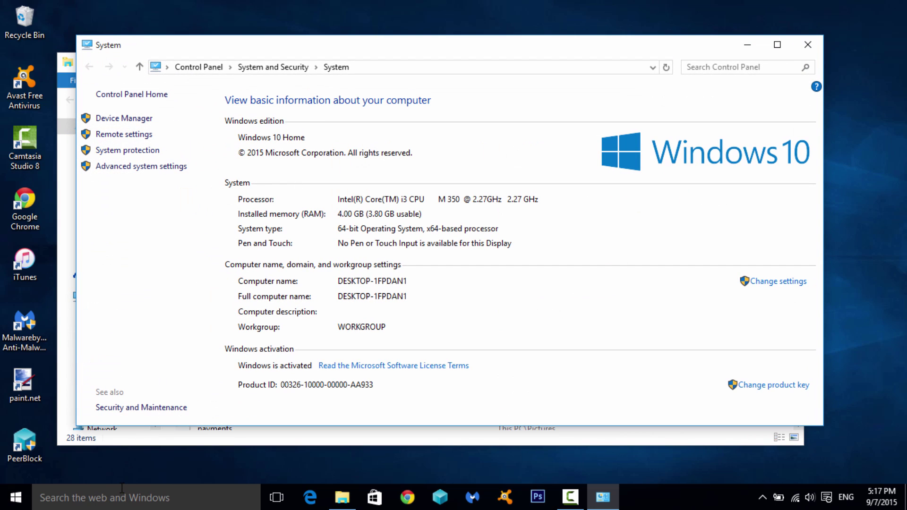
# Step: Try Adjust for best performance in Performance Options, then cancel both dialogs without applying
pyautogui.click(140, 166)
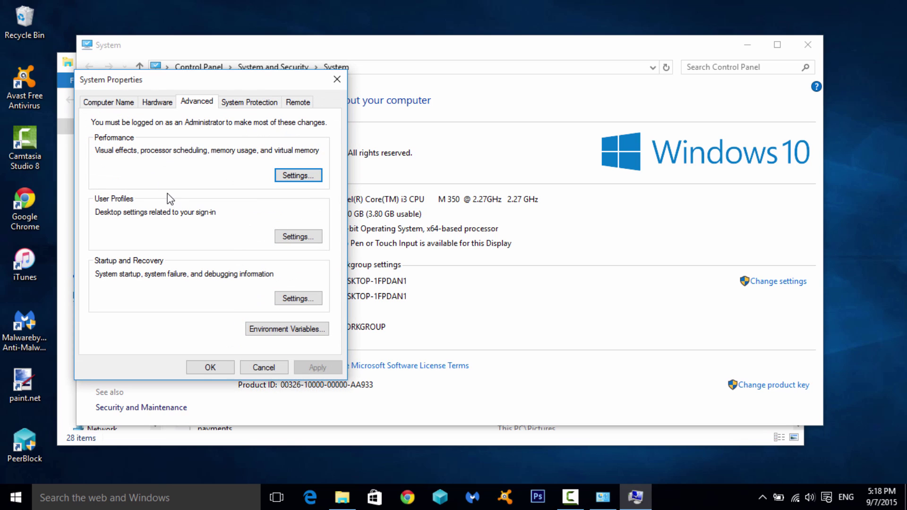
pyautogui.click(285, 176)
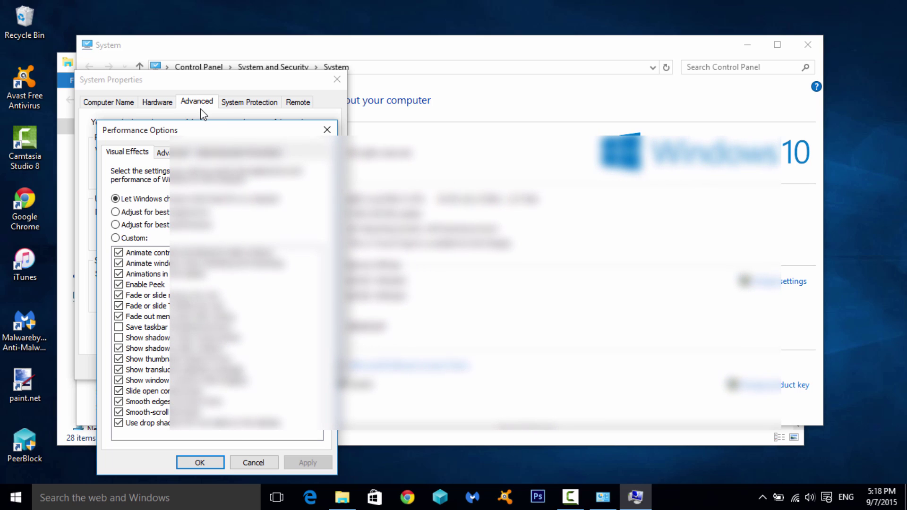
pyautogui.click(115, 225)
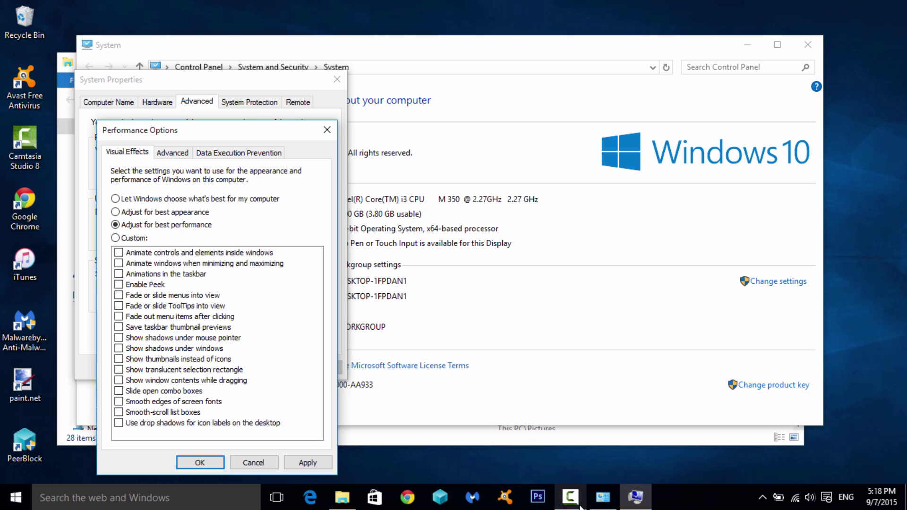
pyautogui.moveTo(579, 505)
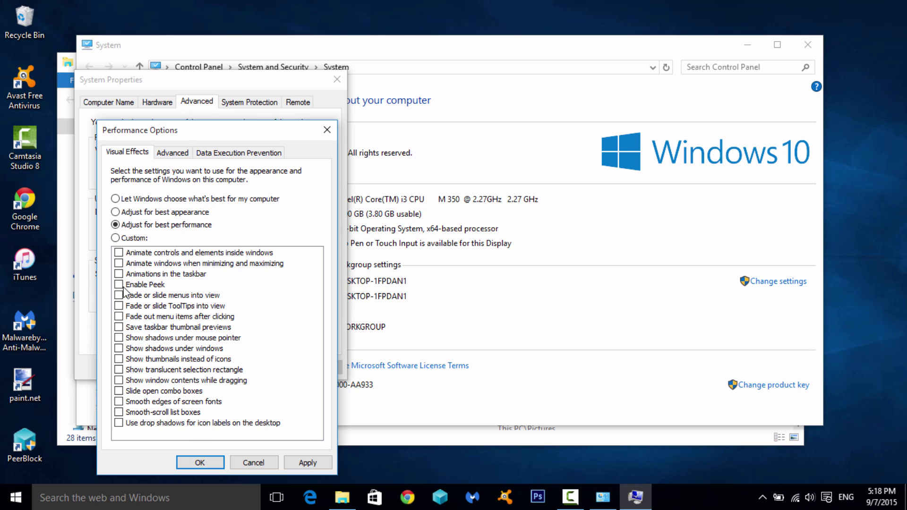
pyautogui.click(116, 199)
pyautogui.click(115, 225)
pyautogui.click(254, 462)
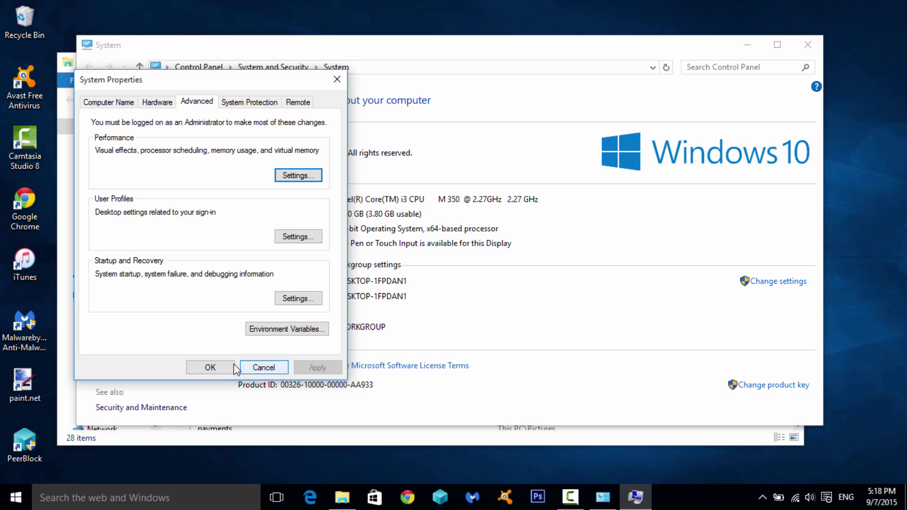
pyautogui.click(263, 367)
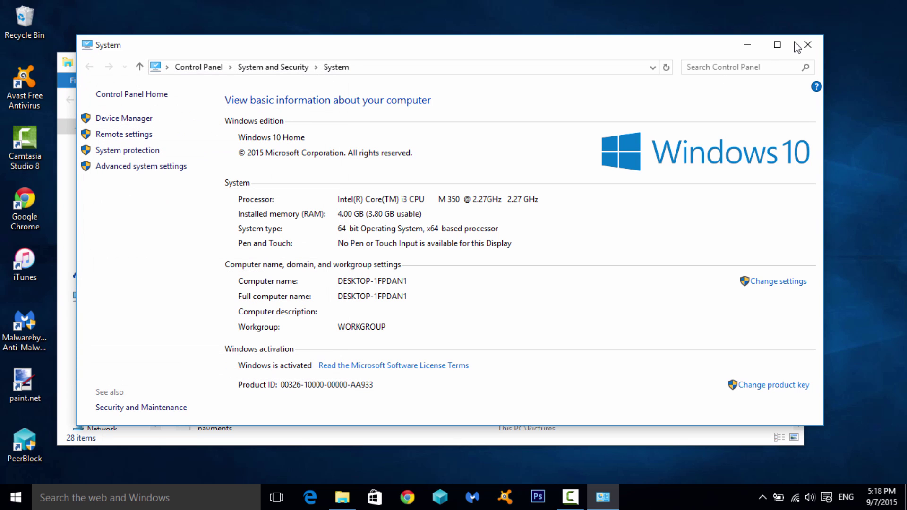
# Step: Close the System window and open the C: drive's Properties from This PC
pyautogui.click(810, 46)
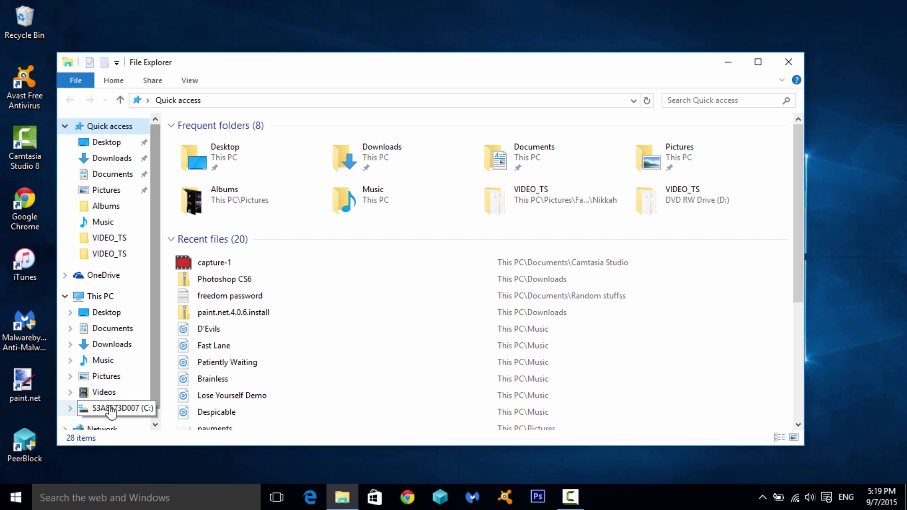
pyautogui.click(89, 300)
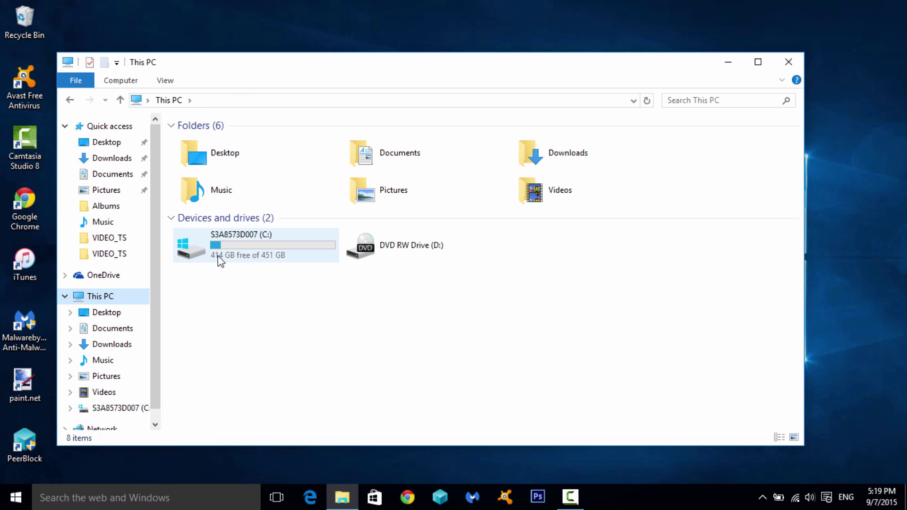
pyautogui.rightClick(216, 245)
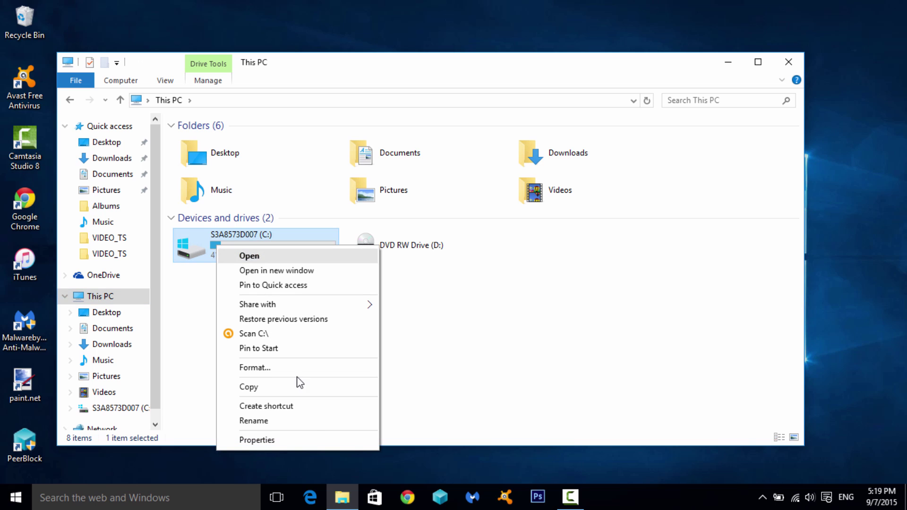
pyautogui.click(310, 439)
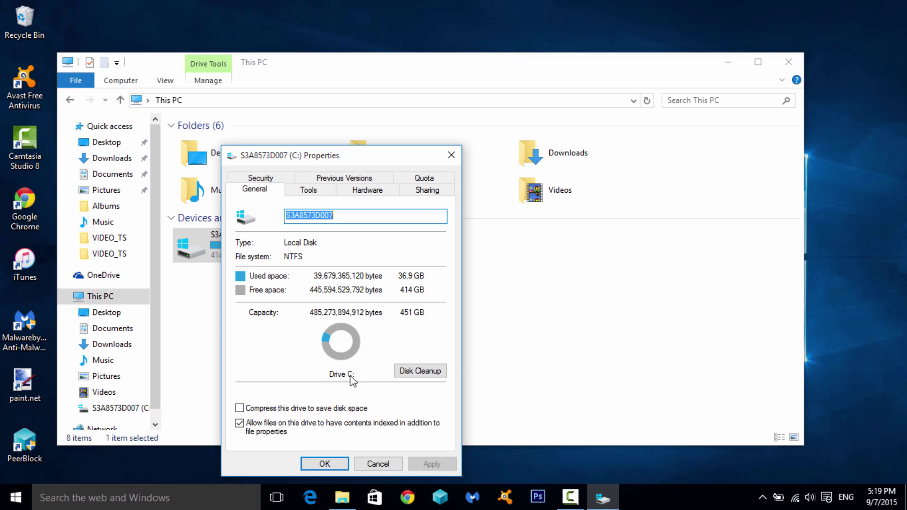
pyautogui.click(421, 371)
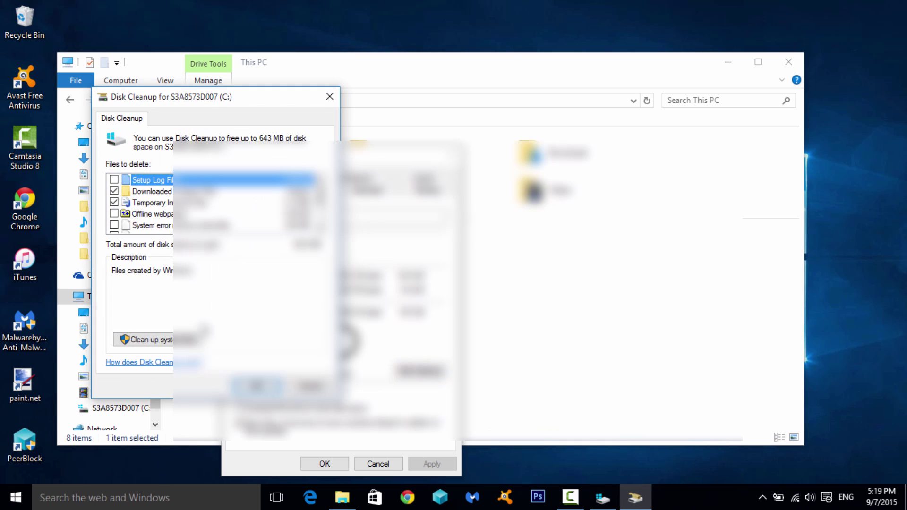
pyautogui.scroll(-2, 131, 215)
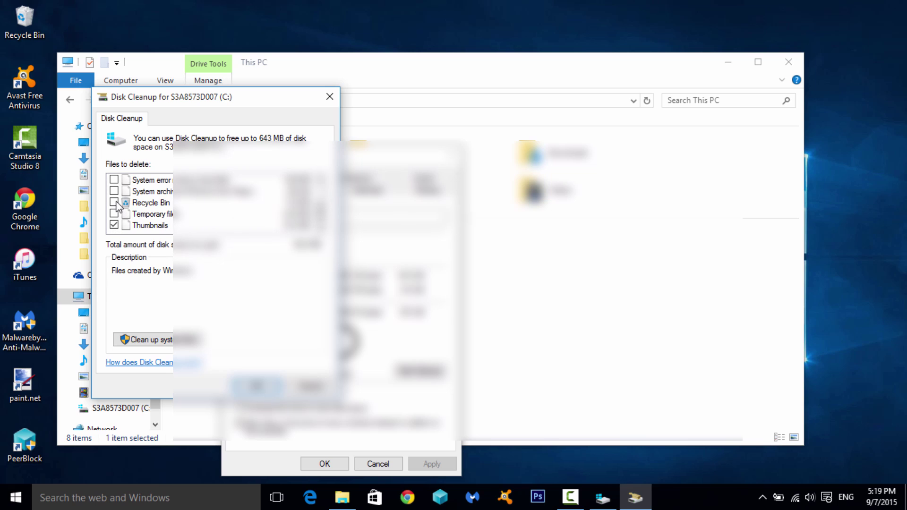
pyautogui.click(114, 214)
pyautogui.moveTo(316, 218); pyautogui.dragTo(319, 198)
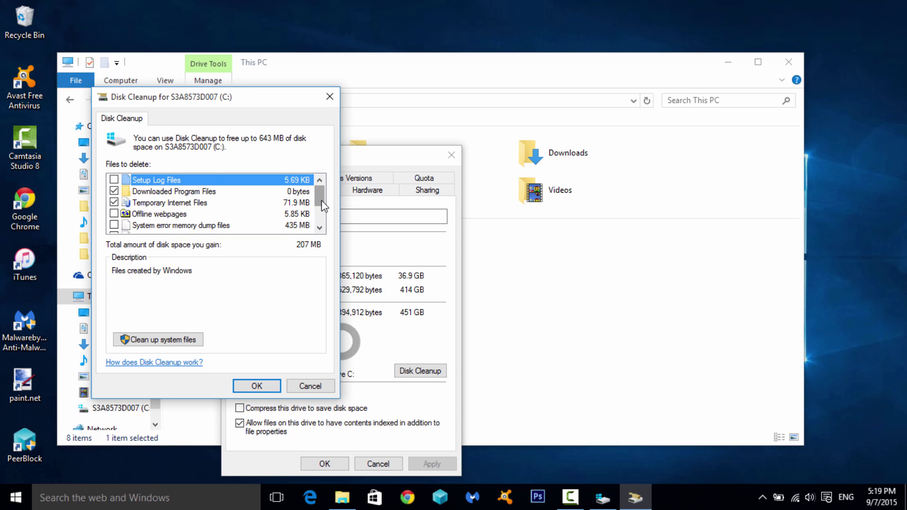
pyautogui.moveTo(323, 206); pyautogui.dragTo(323, 222)
pyautogui.click(114, 214)
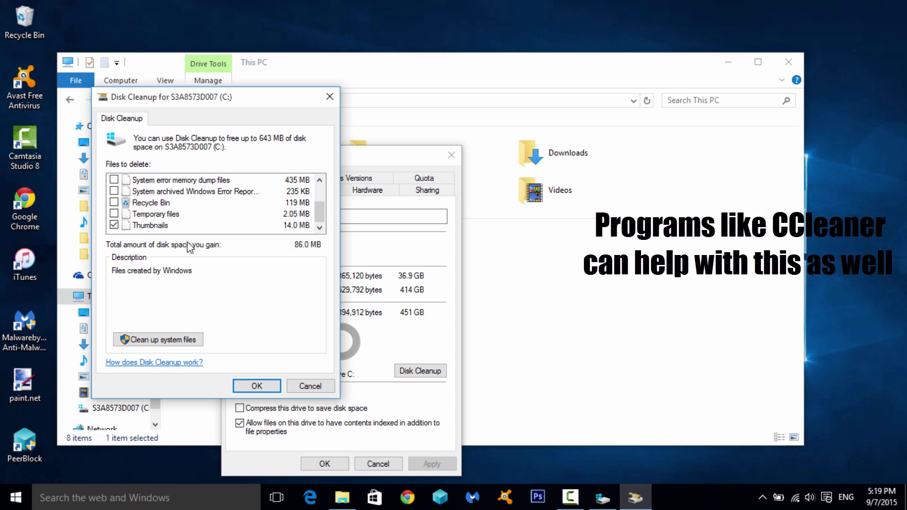
pyautogui.click(114, 203)
pyautogui.click(314, 388)
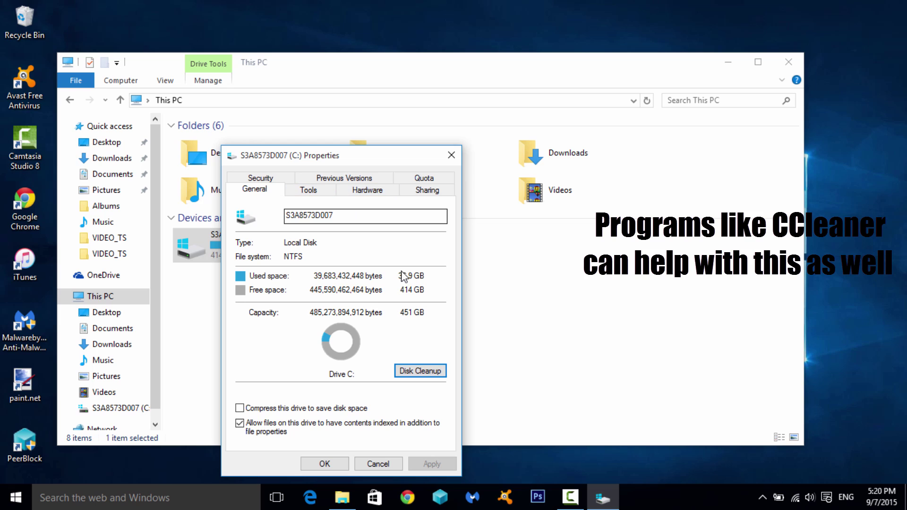
# Step: Run Check on drive C: and open Optimize Drives, which shows 0% fragmented
pyautogui.click(417, 370)
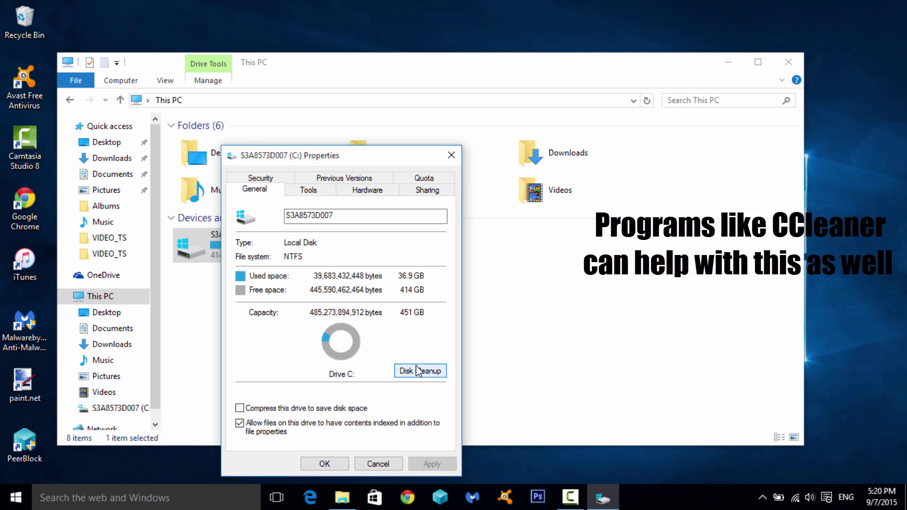
pyautogui.click(314, 191)
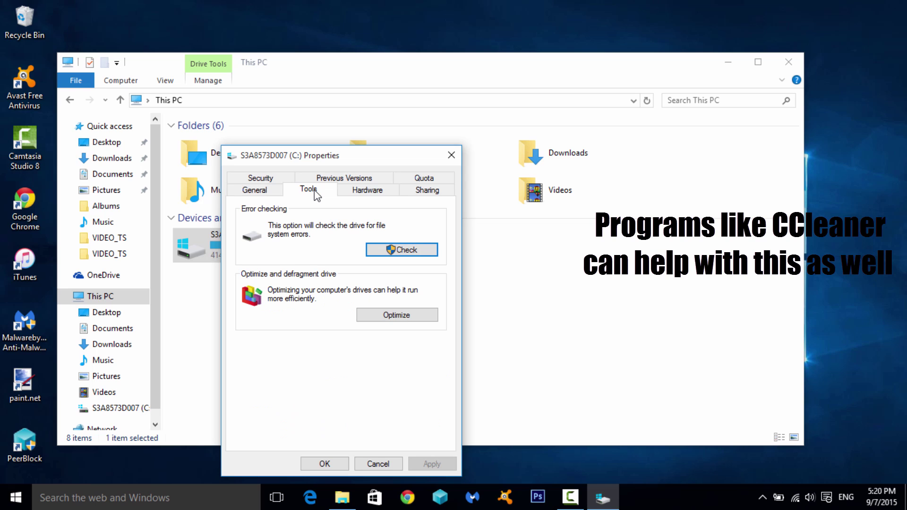
pyautogui.click(396, 247)
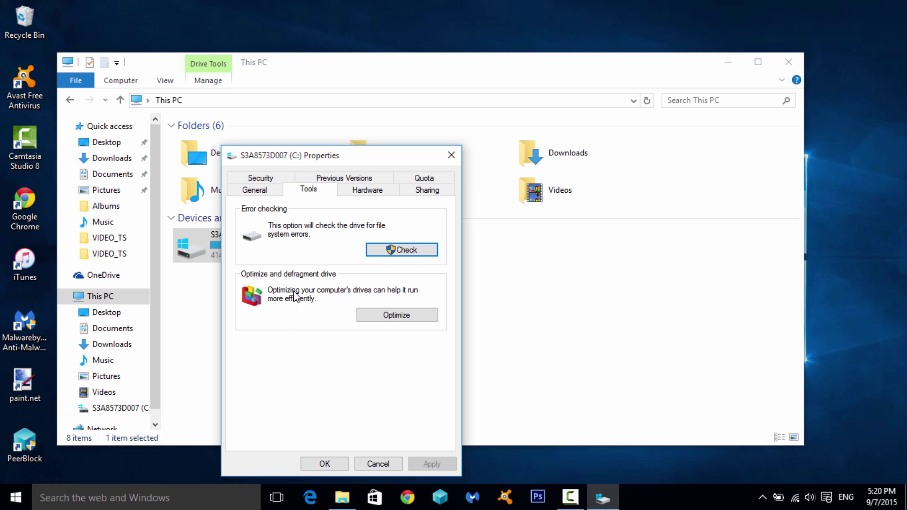
pyautogui.click(387, 316)
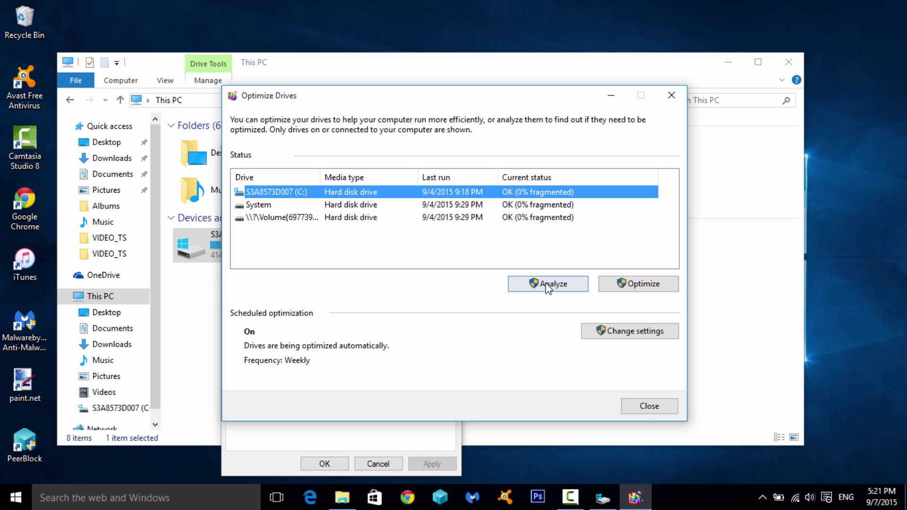
# Step: Close Optimize Drives, the C: Properties dialog and the This PC window
pyautogui.click(652, 405)
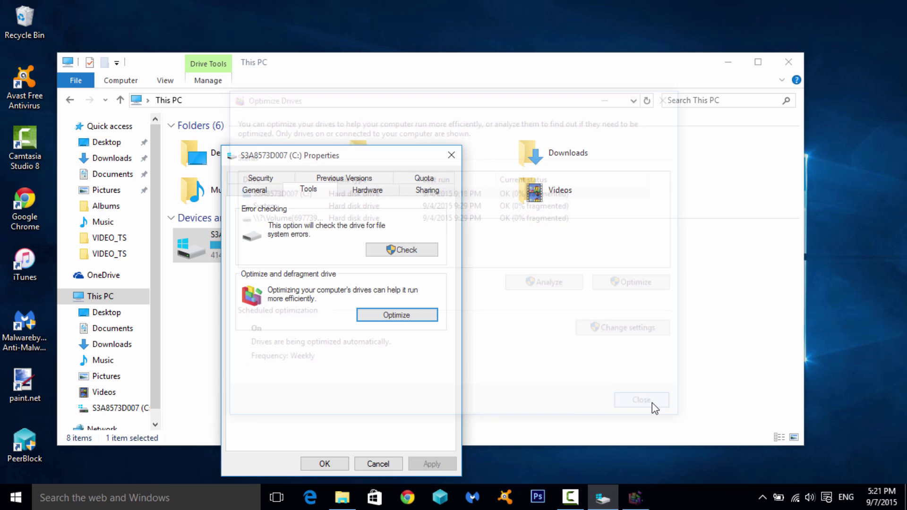
pyautogui.click(454, 155)
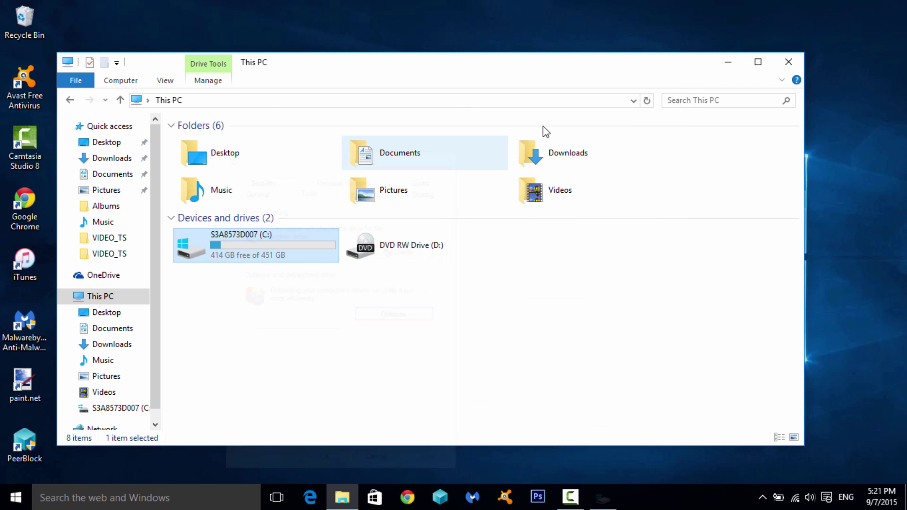
pyautogui.click(789, 64)
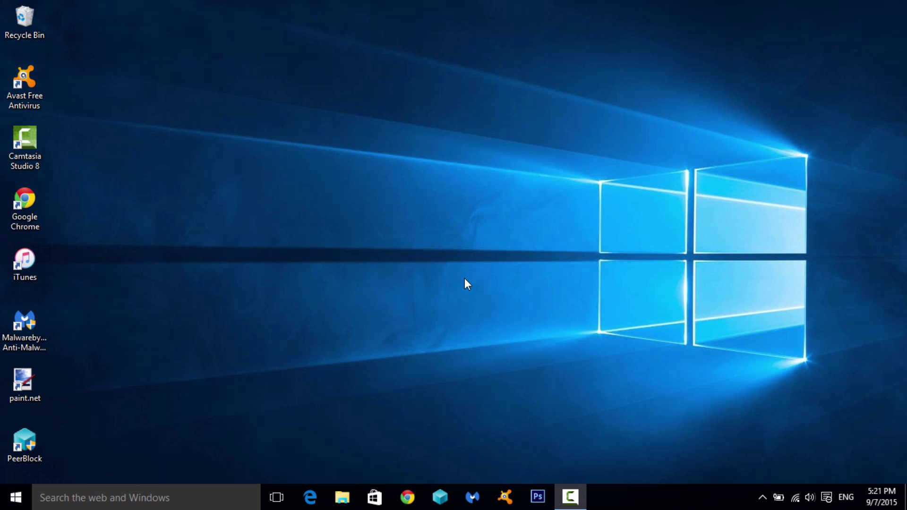
# Step: Search 'recovery', try Get started under Reset this PC, then close Settings
pyautogui.click(190, 499)
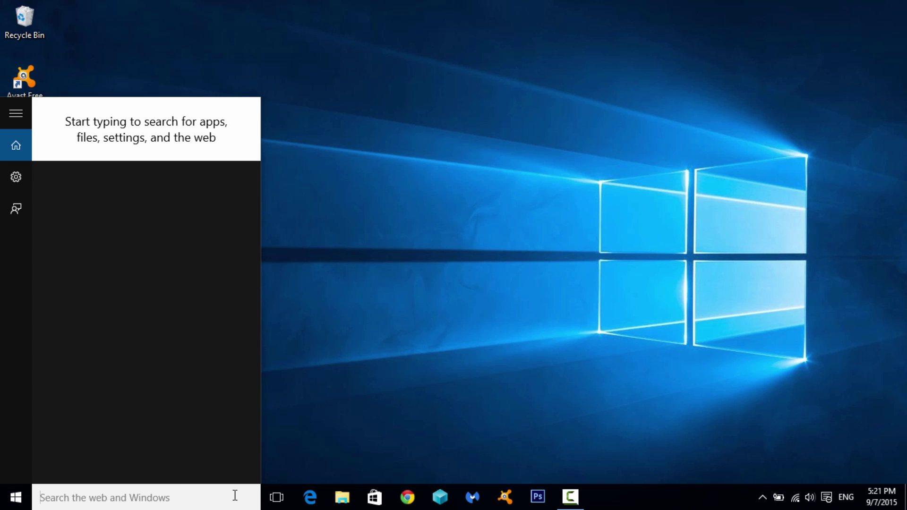
pyautogui.write('recovery')
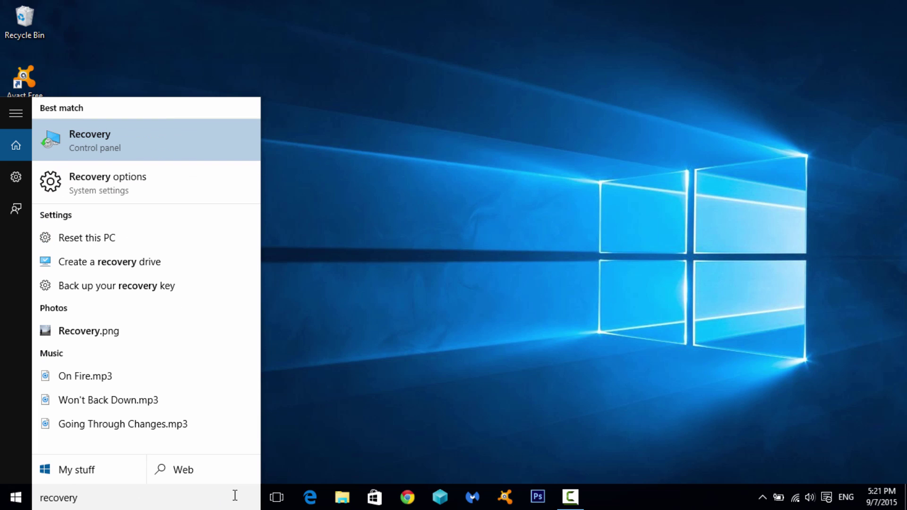
pyautogui.click(132, 185)
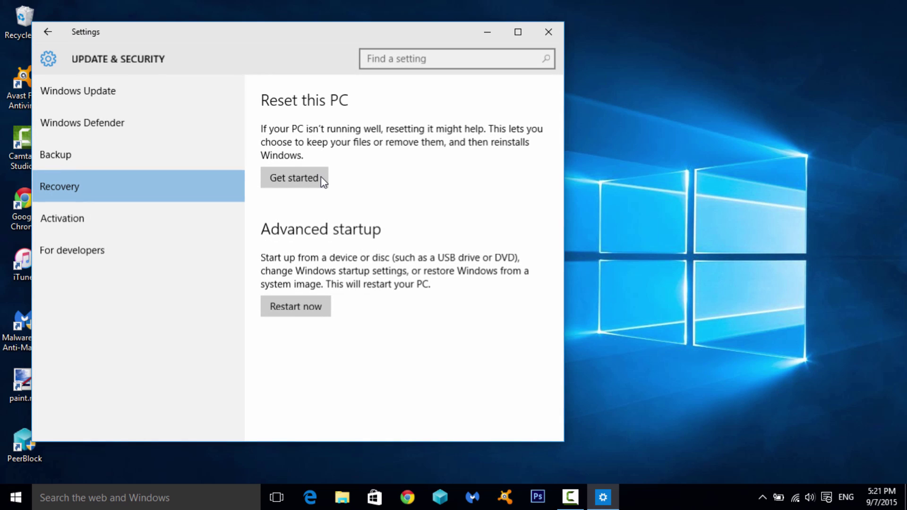
pyautogui.click(308, 176)
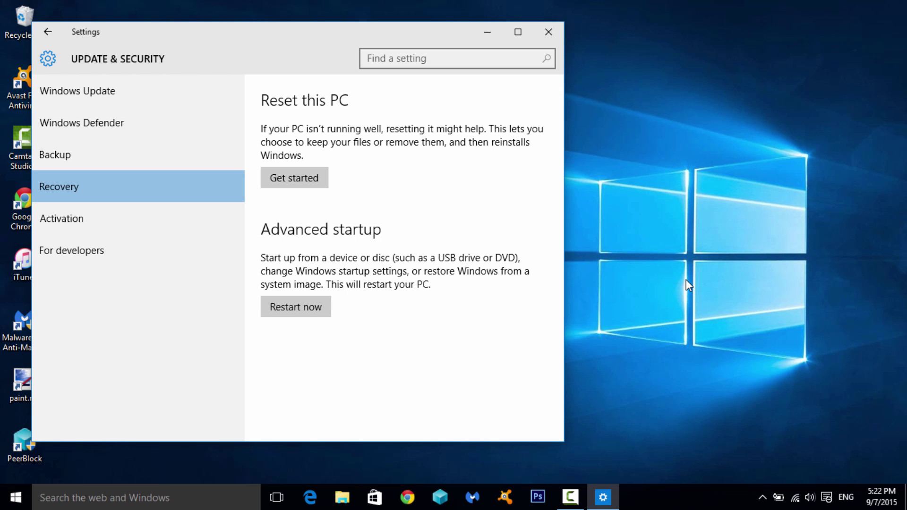
pyautogui.click(287, 182)
pyautogui.click(548, 32)
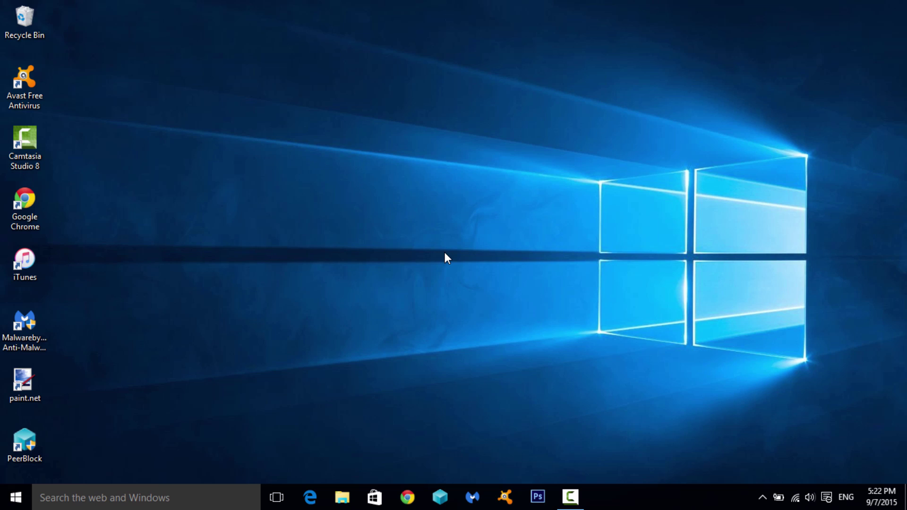
# Step: Keep 1366 × 768 (Recommended) in Advanced display settings, then close Settings
pyautogui.rightClick(447, 237)
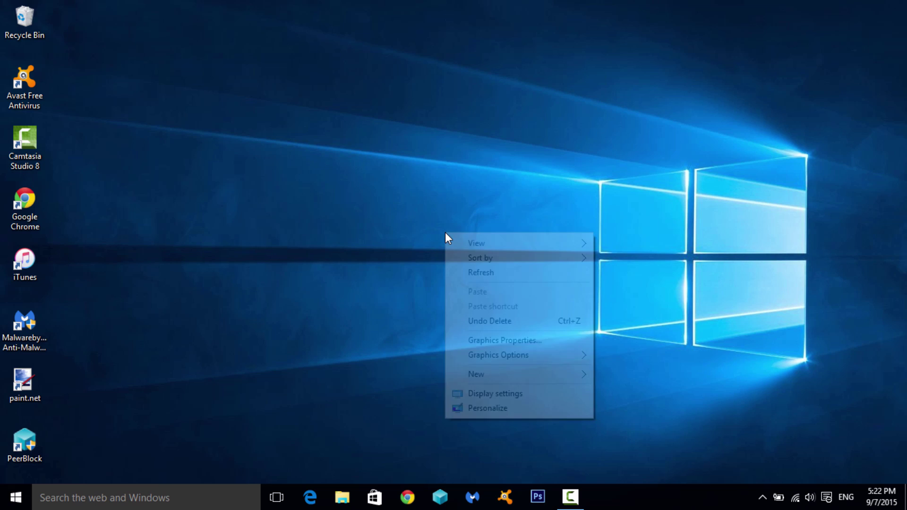
pyautogui.click(521, 391)
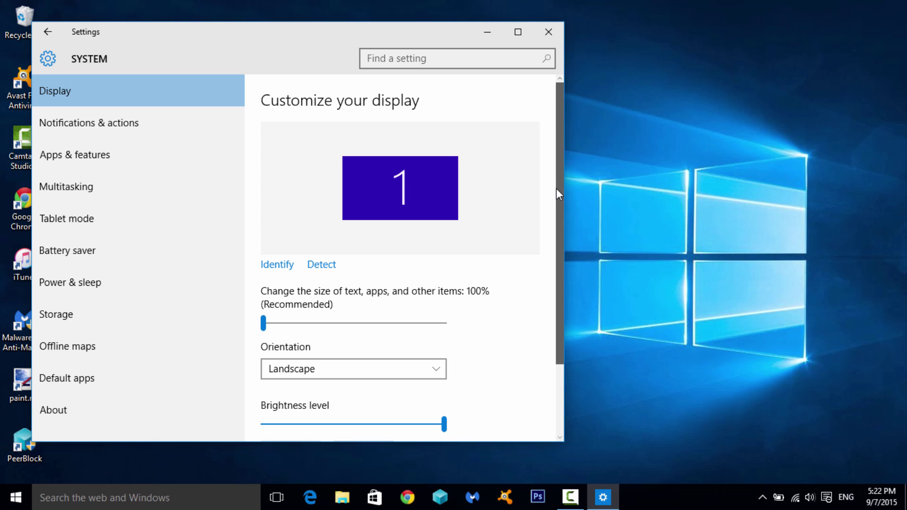
pyautogui.moveTo(557, 188); pyautogui.dragTo(562, 262)
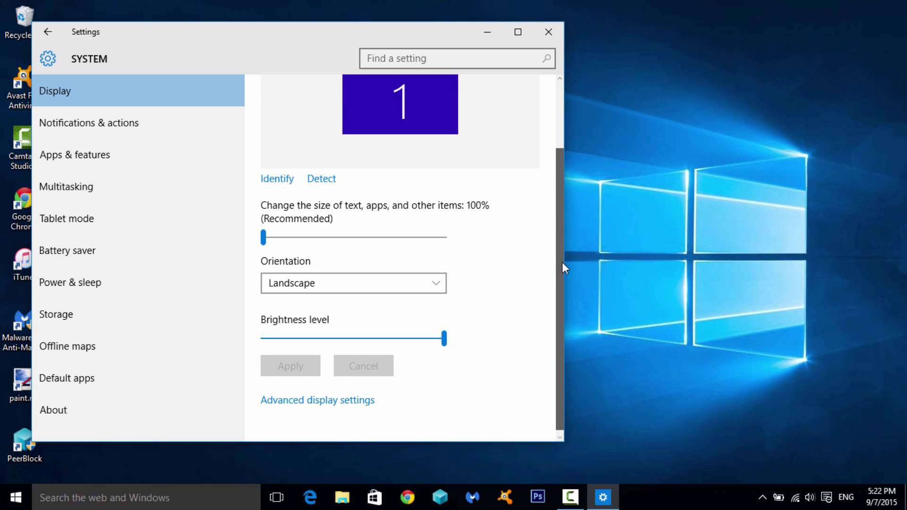
pyautogui.click(344, 398)
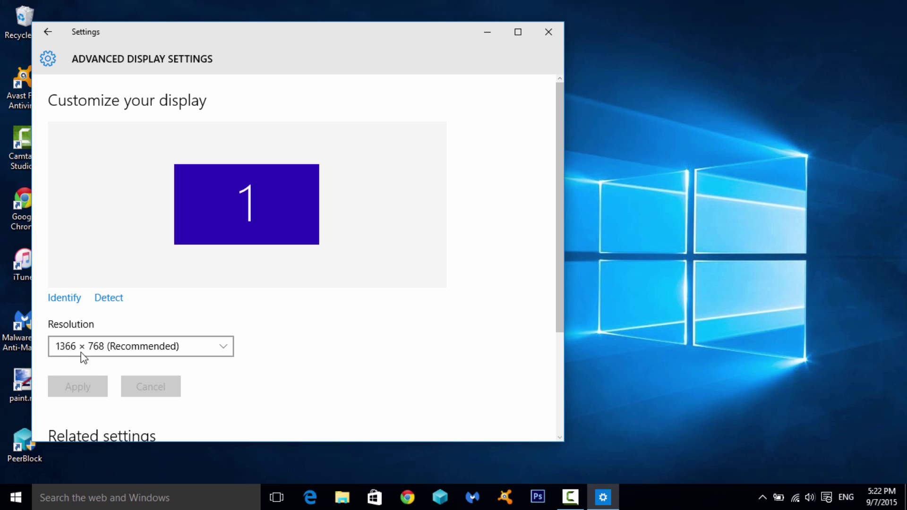
pyautogui.click(115, 347)
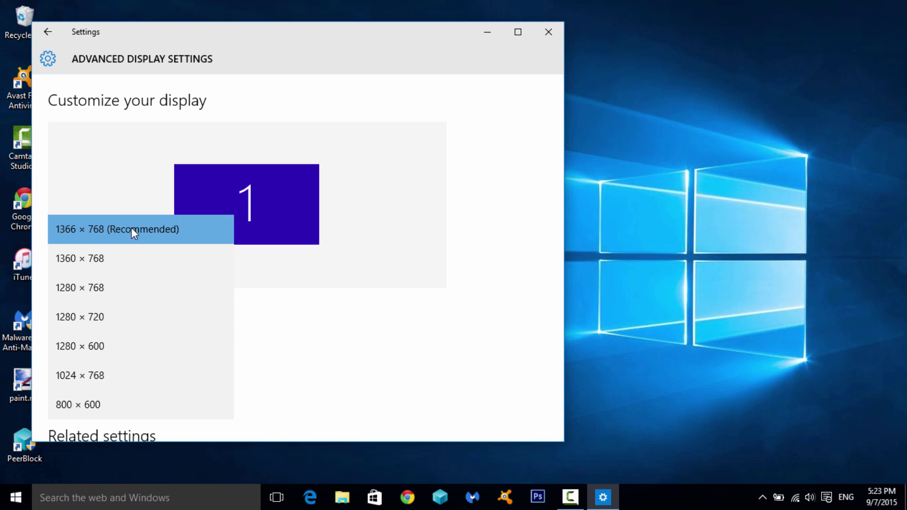
pyautogui.click(308, 333)
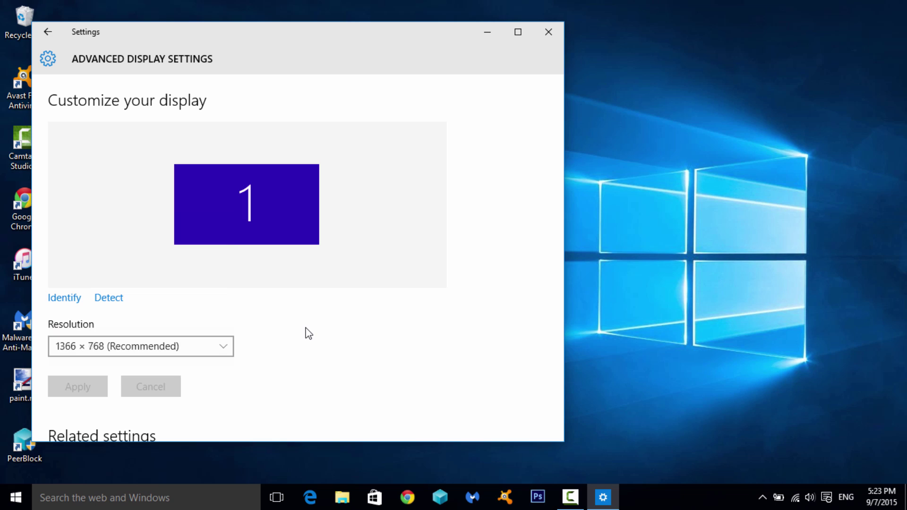
pyautogui.click(548, 32)
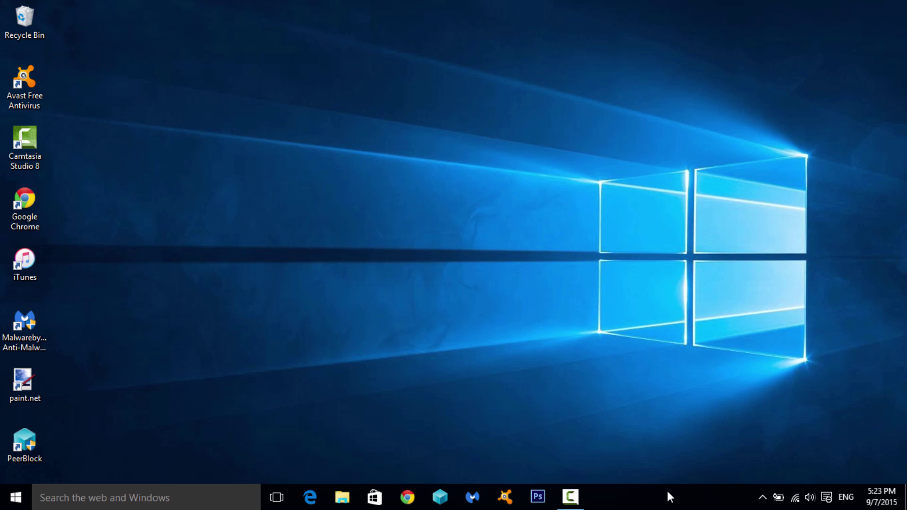
# Step: Enter stray text in the taskbar search, erase it and close the search panel
pyautogui.click(144, 502)
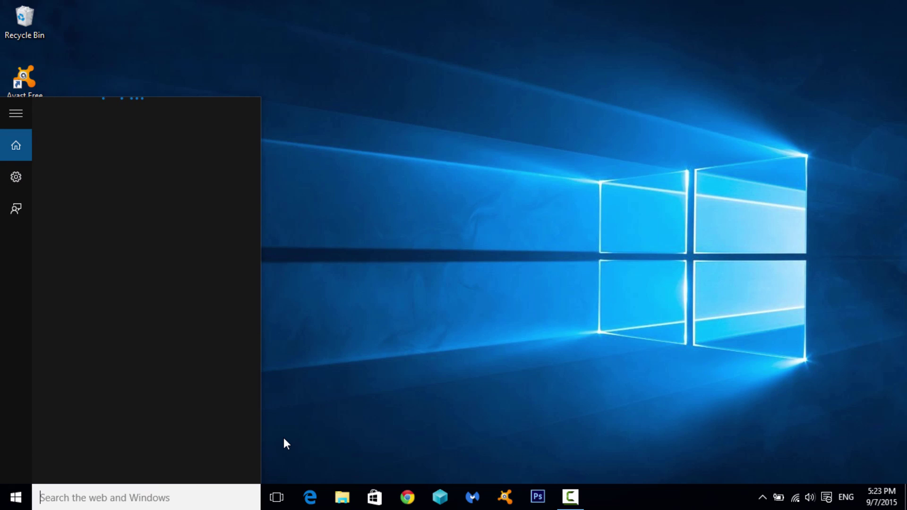
pyautogui.write('djskahjkdsahk')
pyautogui.press('BackSpace')
pyautogui.press('BackSpace')
pyautogui.press('BackSpace')
pyautogui.press('BackSpace')
pyautogui.press('BackSpace')
pyautogui.press('BackSpace')
pyautogui.press('BackSpace')
pyautogui.press('BackSpace')
pyautogui.press('BackSpace')
pyautogui.press('BackSpace')
pyautogui.press('BackSpace')
pyautogui.press('BackSpace')
pyautogui.press('BackSpace')
pyautogui.press('Escape')
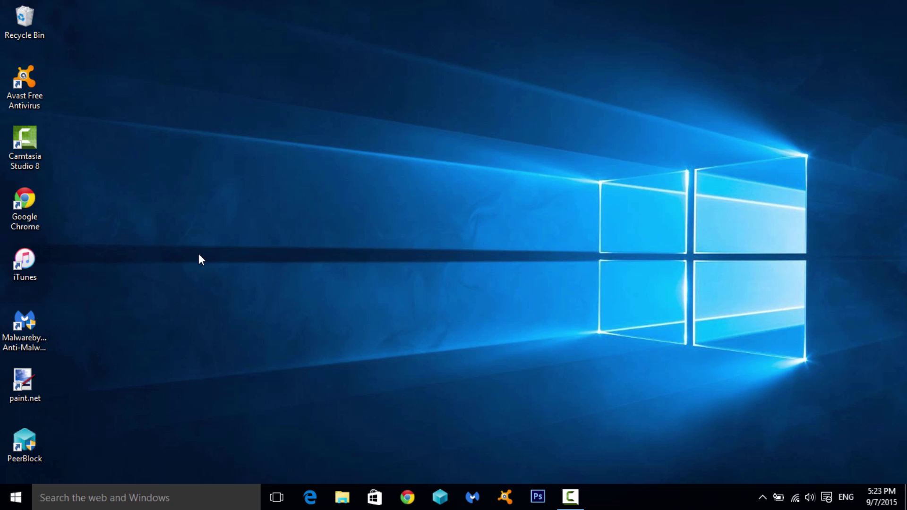
# Step: Bring up the desktop context menu and dismiss it without creating anything
pyautogui.rightClick(171, 97)
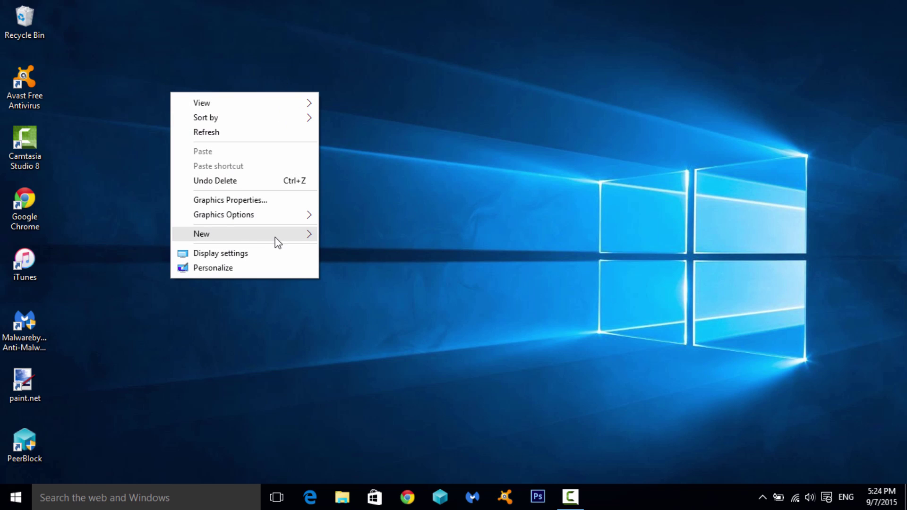
pyautogui.moveTo(275, 236)
pyautogui.click(396, 178)
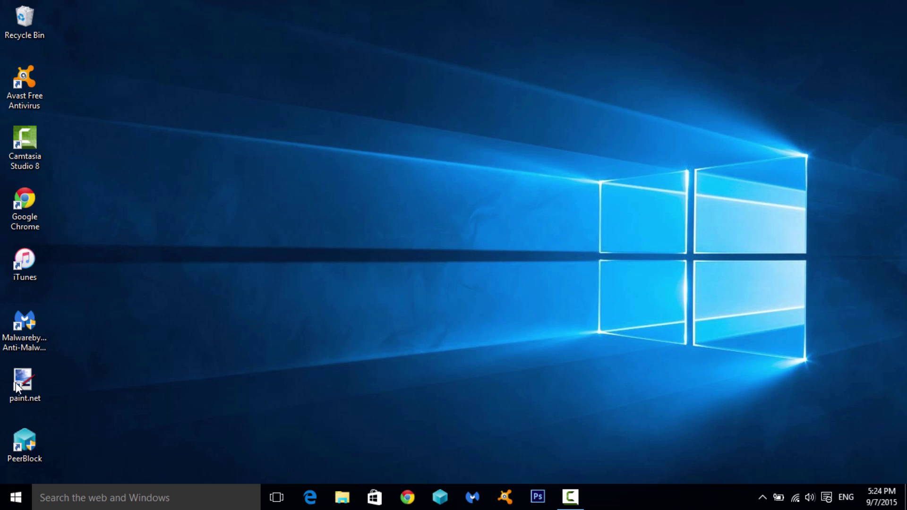
pyautogui.rightClick(421, 224)
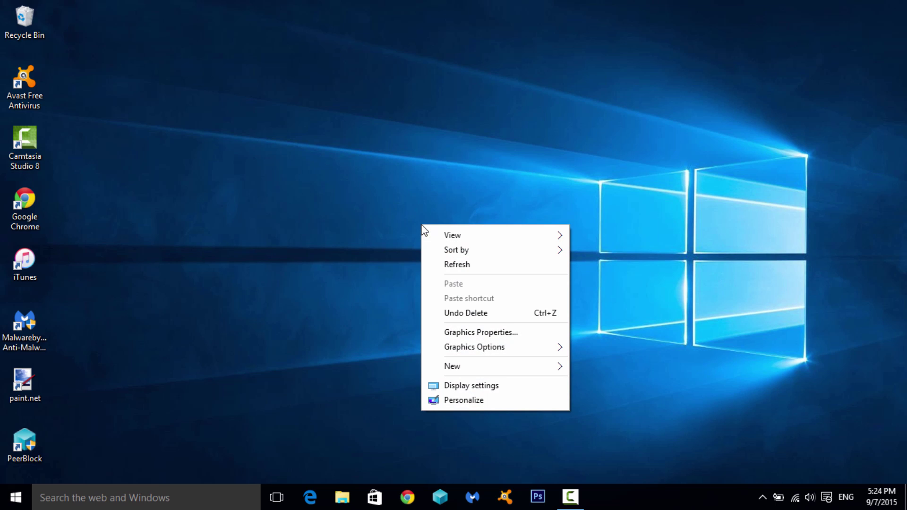
pyautogui.click(407, 203)
pyautogui.rightClick(402, 201)
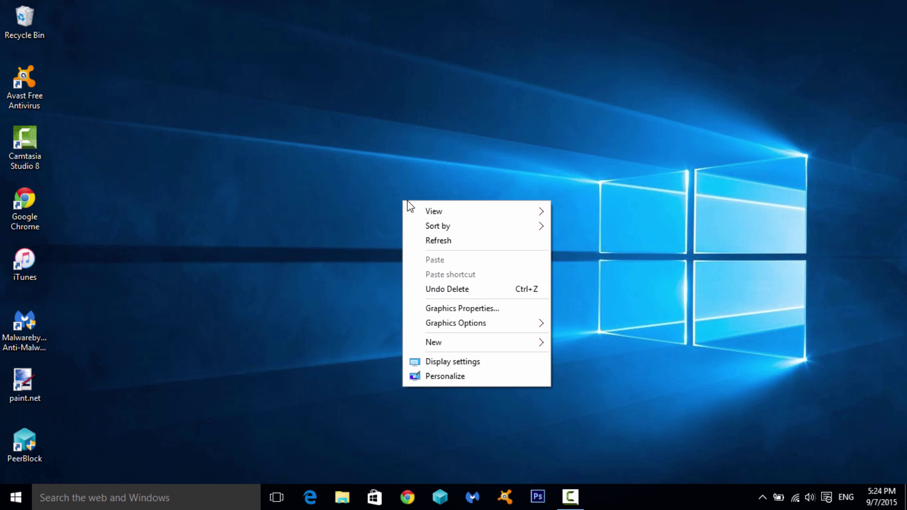
pyautogui.moveTo(463, 208)
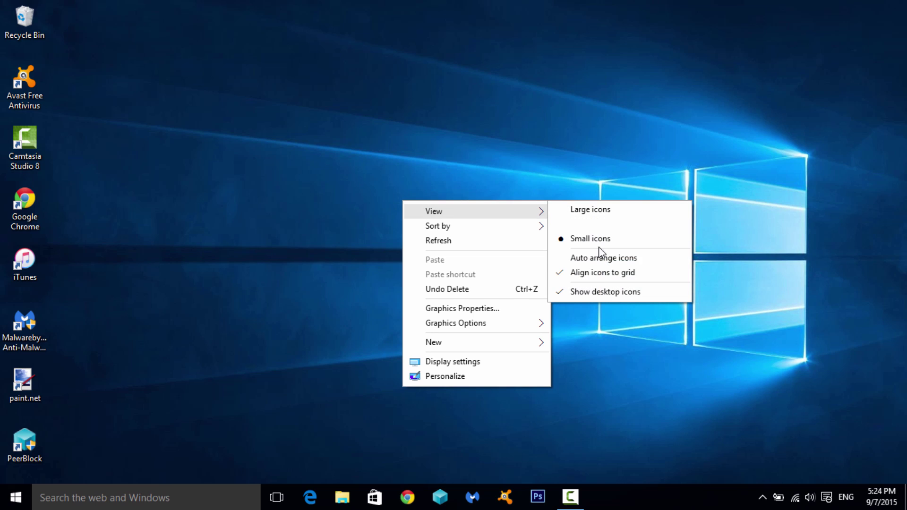
pyautogui.click(574, 293)
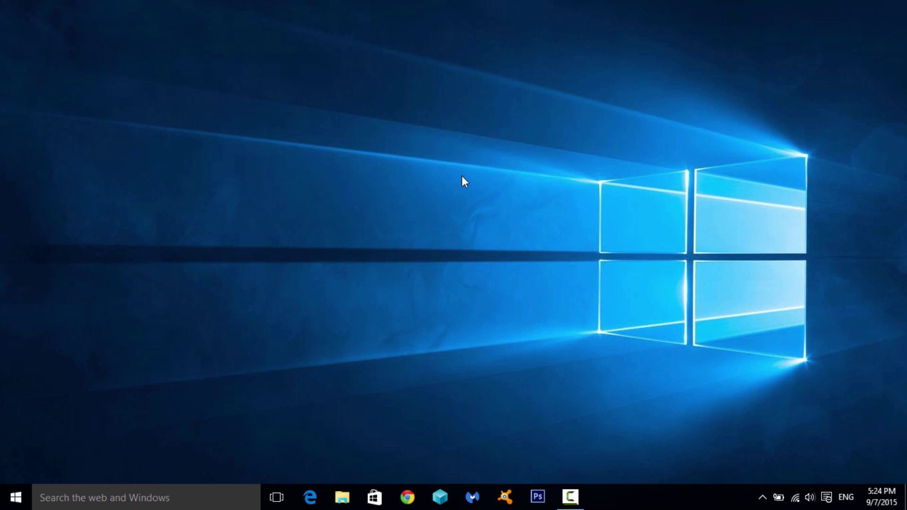
pyautogui.rightClick(421, 177)
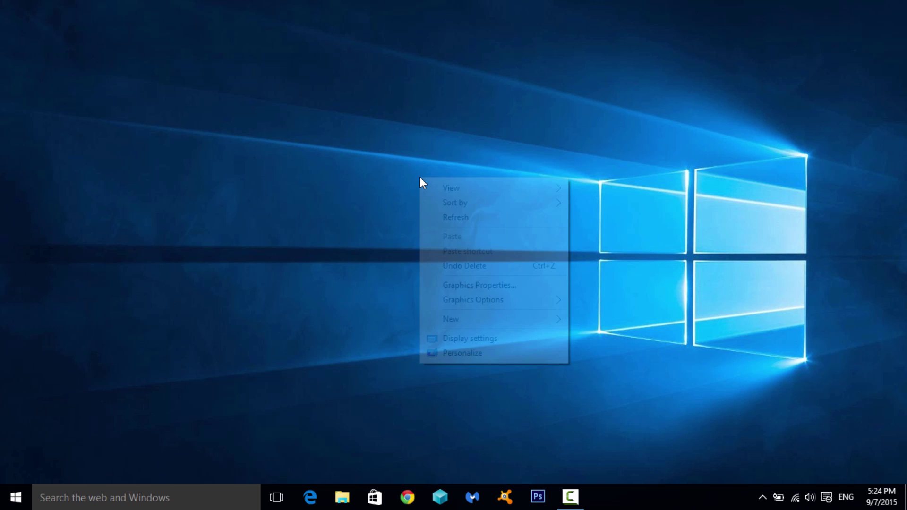
pyautogui.moveTo(559, 188)
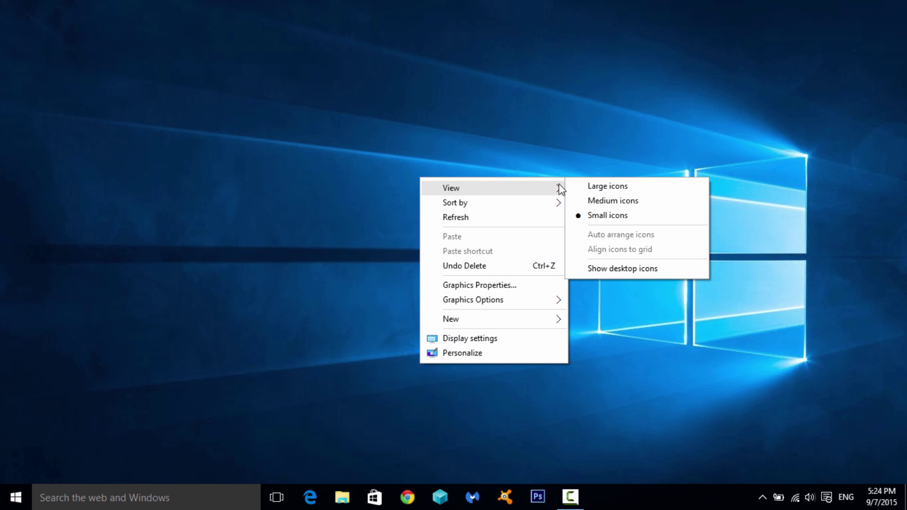
pyautogui.click(624, 267)
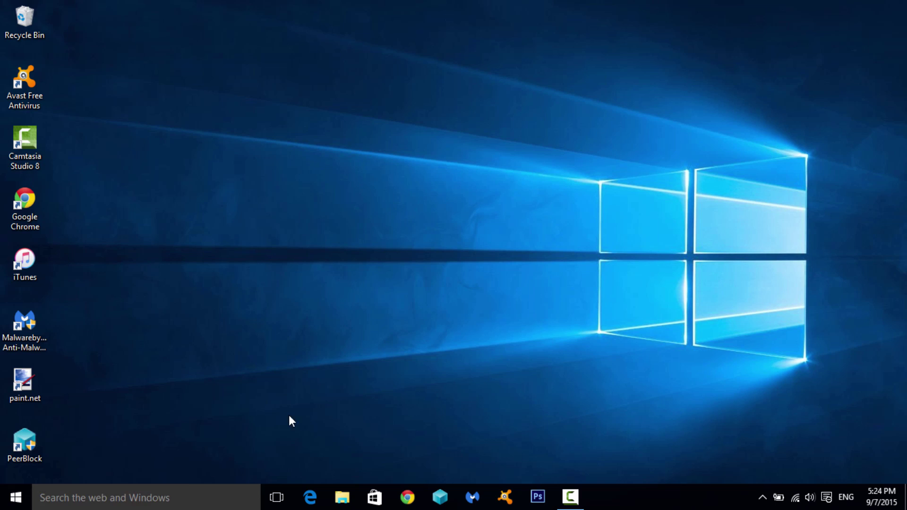
pyautogui.press('super+s')
pyautogui.press('Escape')
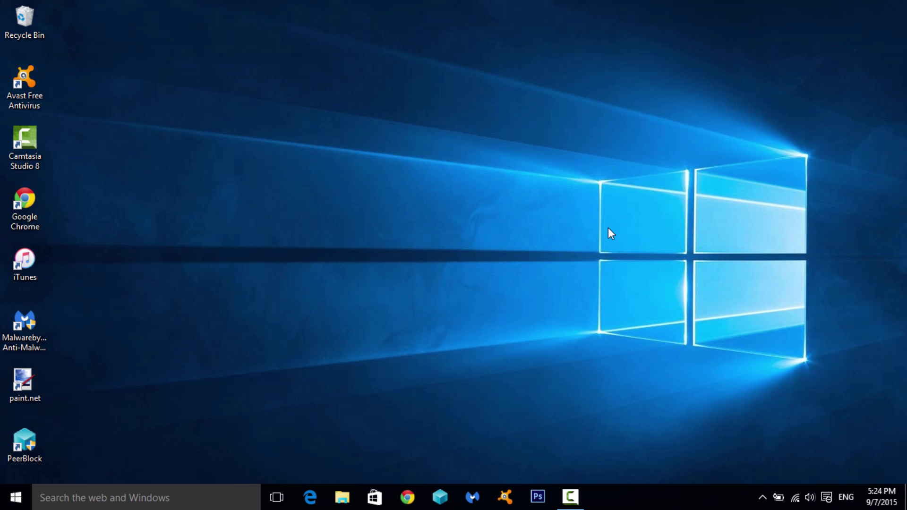